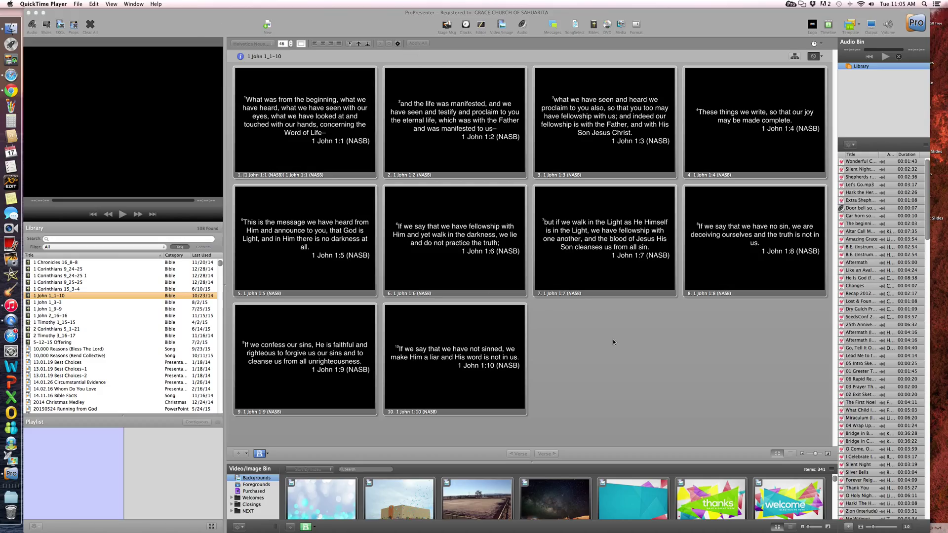
- Bring ProPresenter 5 forward with the 1 John 1_1–10 verse slides and audio bin showing
click(174, 18)
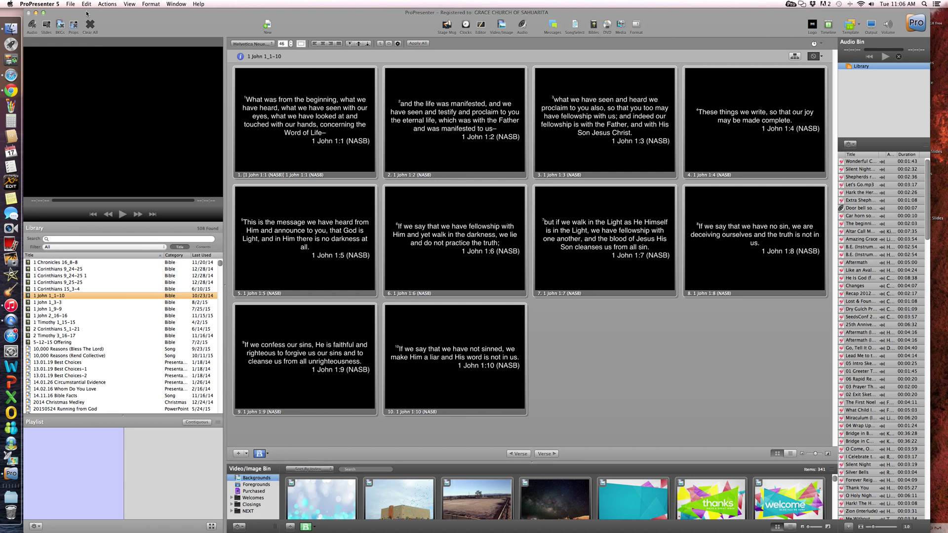
- Open ProPresenter 5's General preferences from the application menu
click(42, 6)
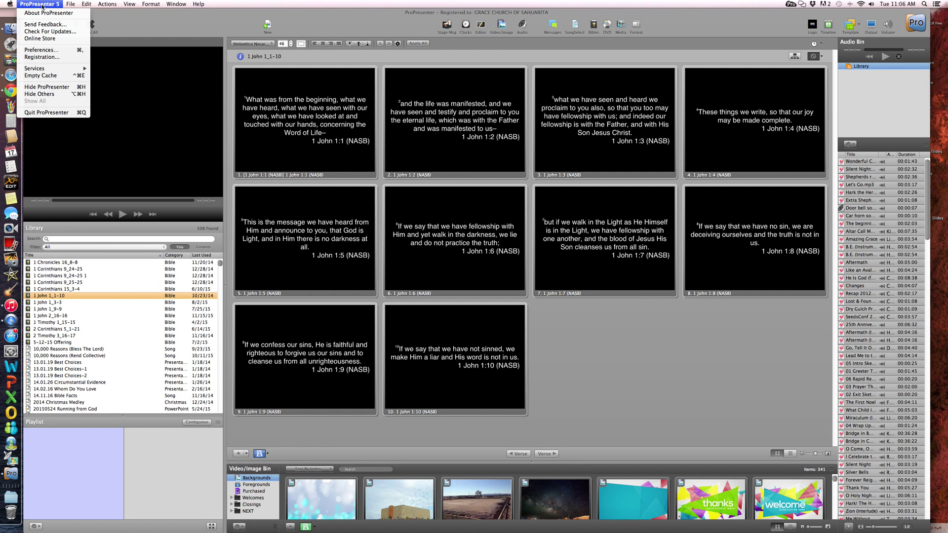
click(41, 50)
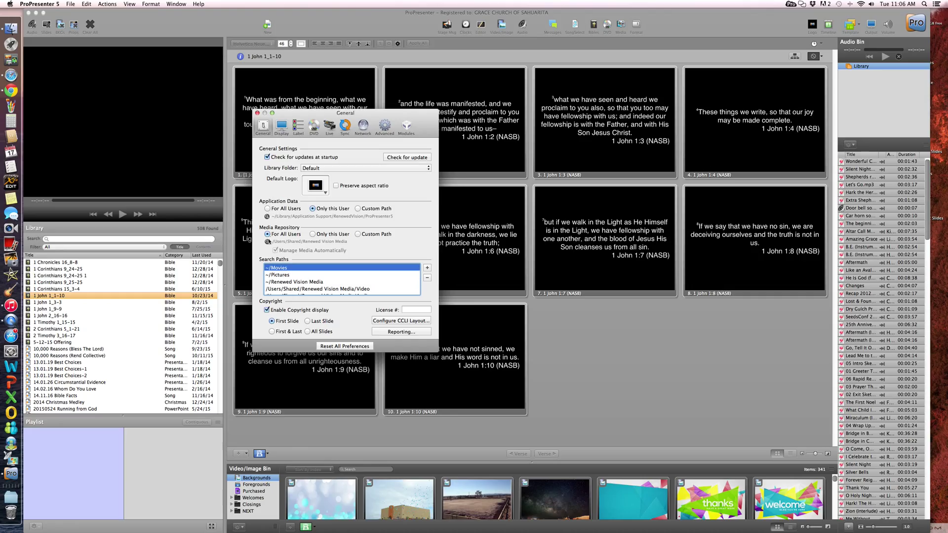
- Reveal the media repository in Finder, sort newest first, and list Renewed Vision Media's Audio MP3s
click(267, 243)
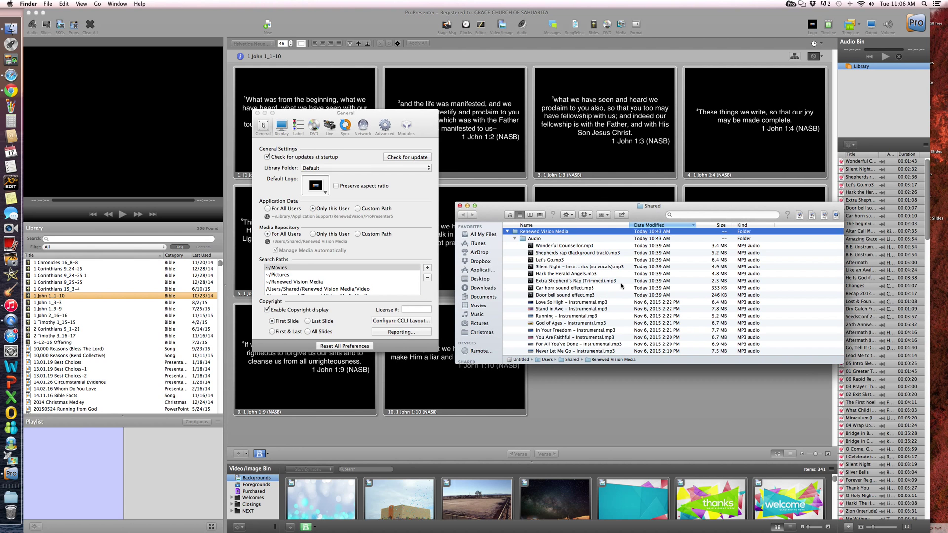
click(508, 232)
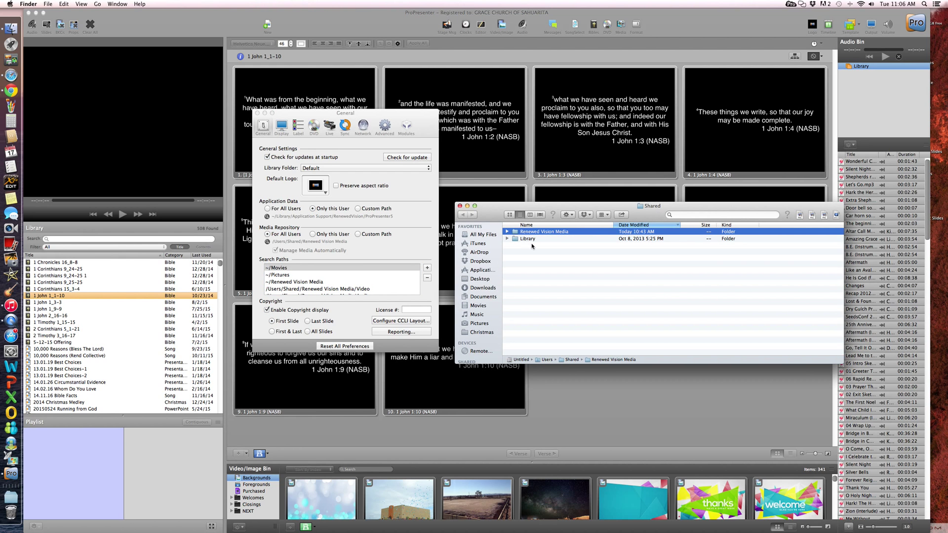
click(508, 232)
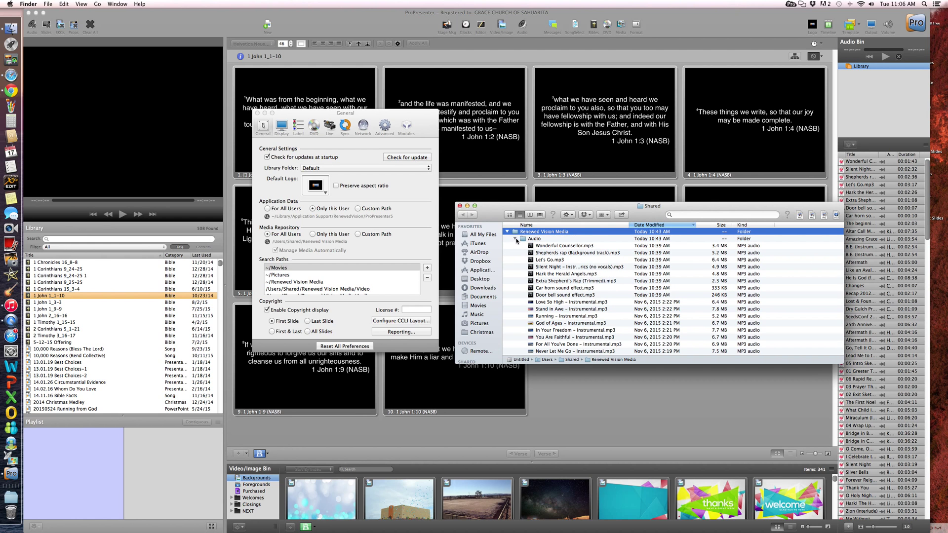
click(554, 246)
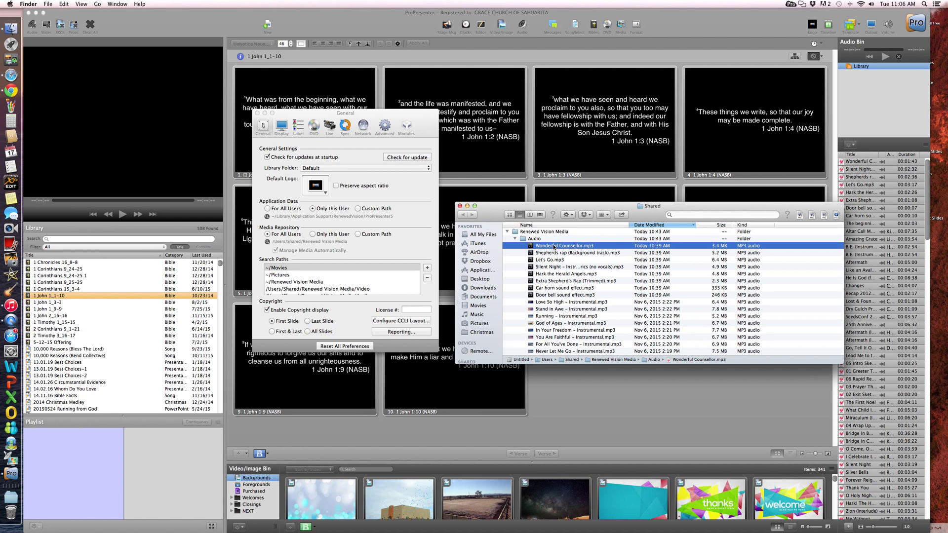
click(657, 226)
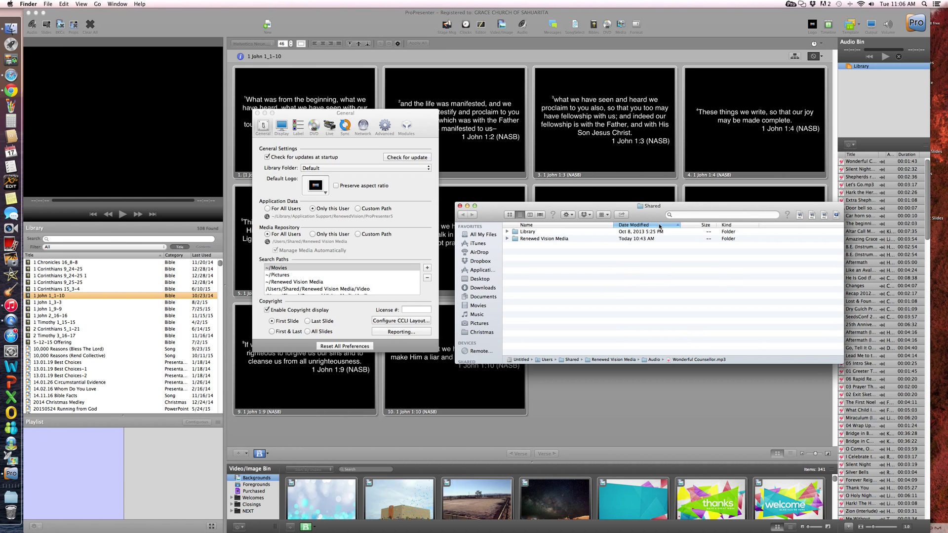
click(507, 239)
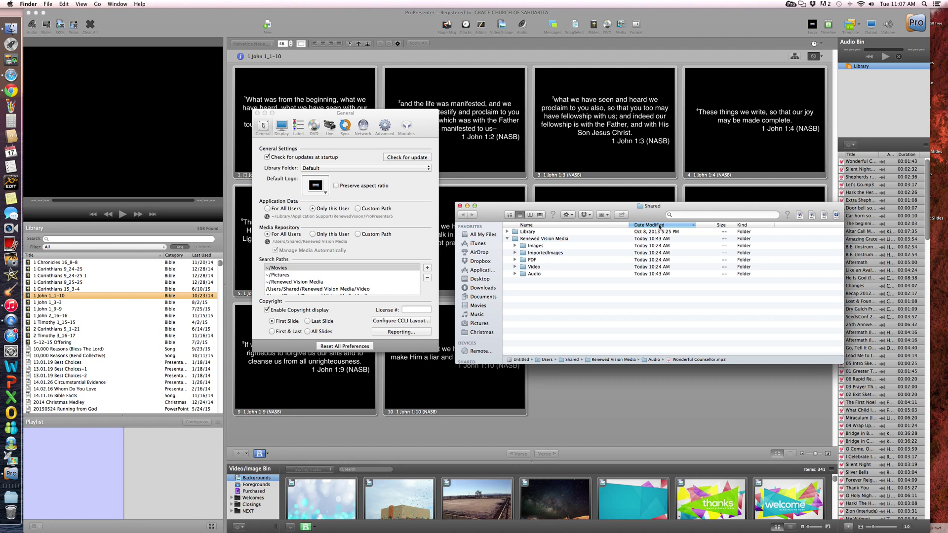
click(659, 226)
click(514, 239)
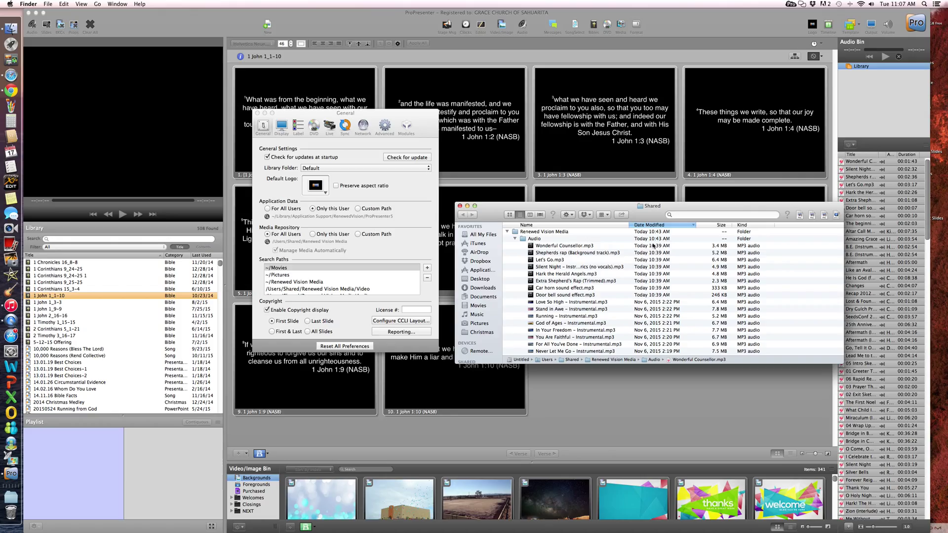
click(613, 247)
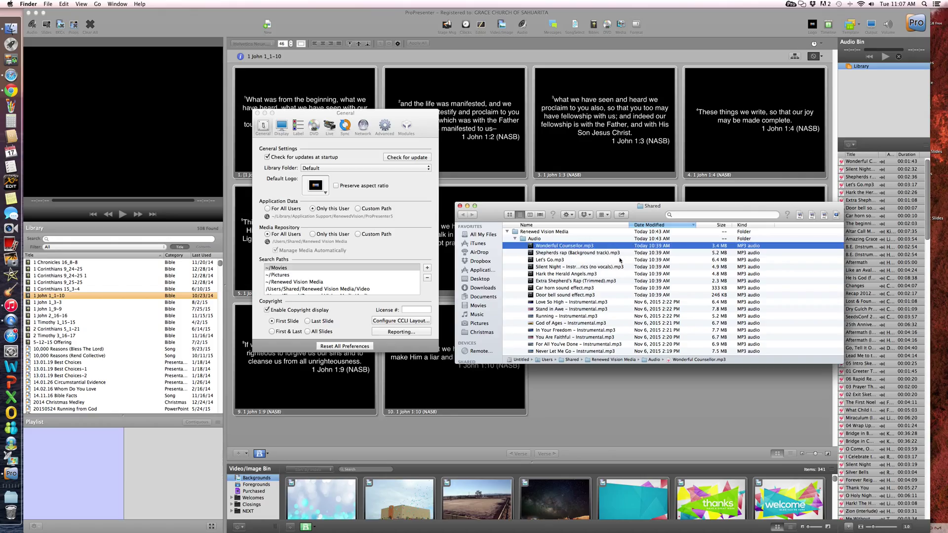
click(623, 294)
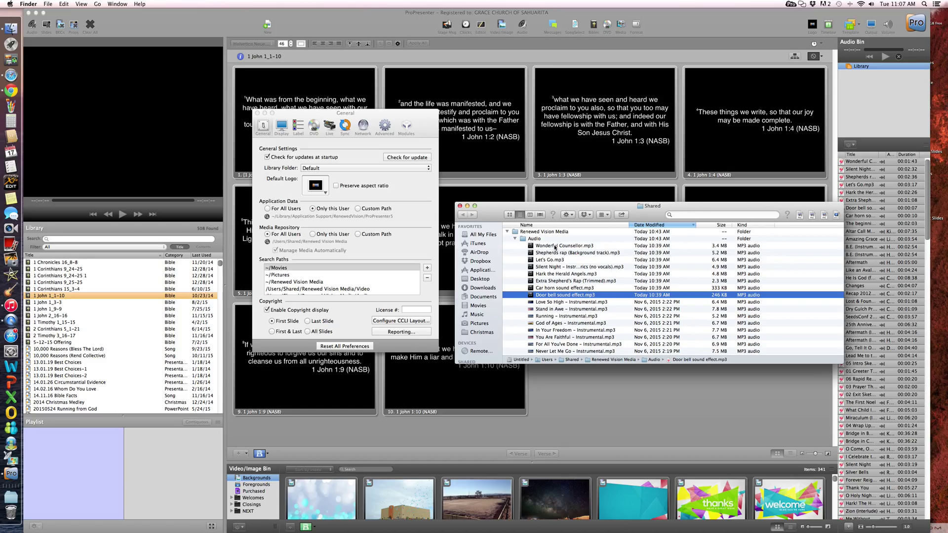
click(555, 246)
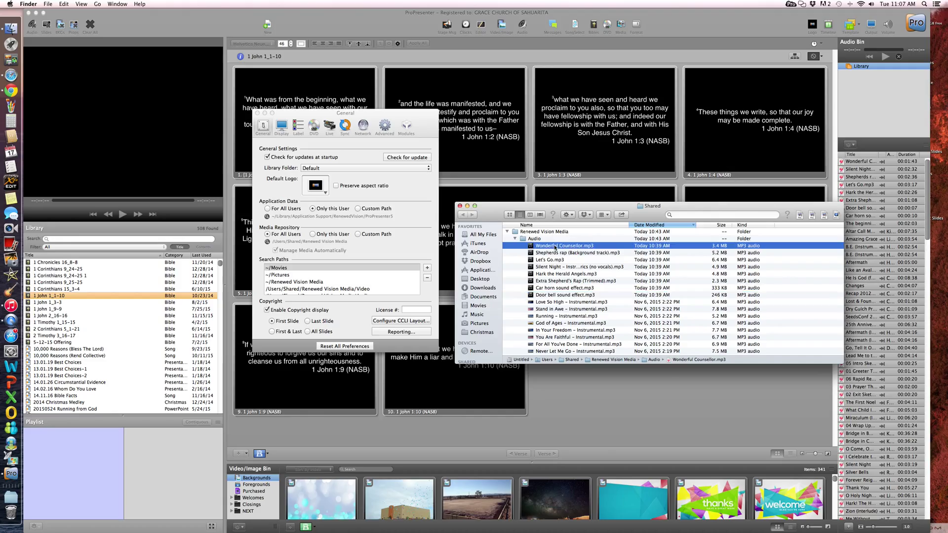
click(557, 295)
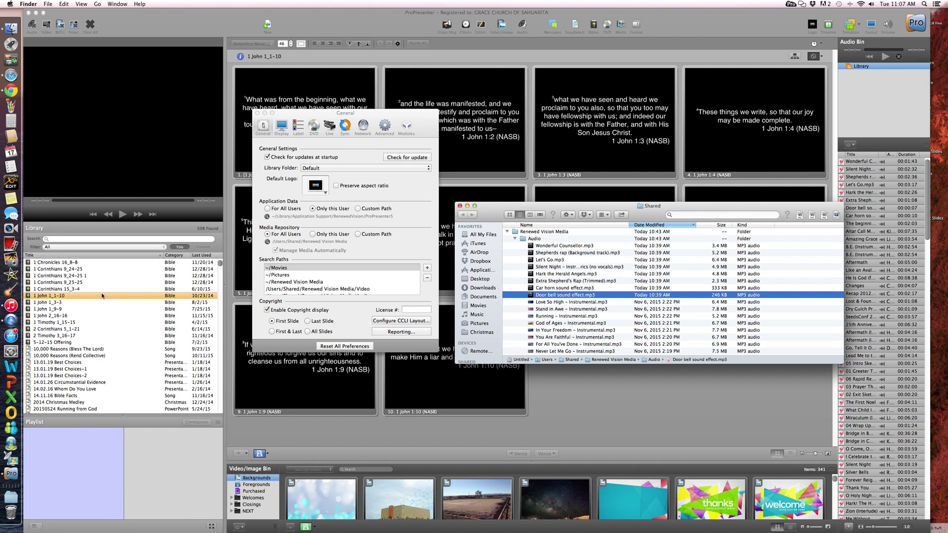
click(11, 336)
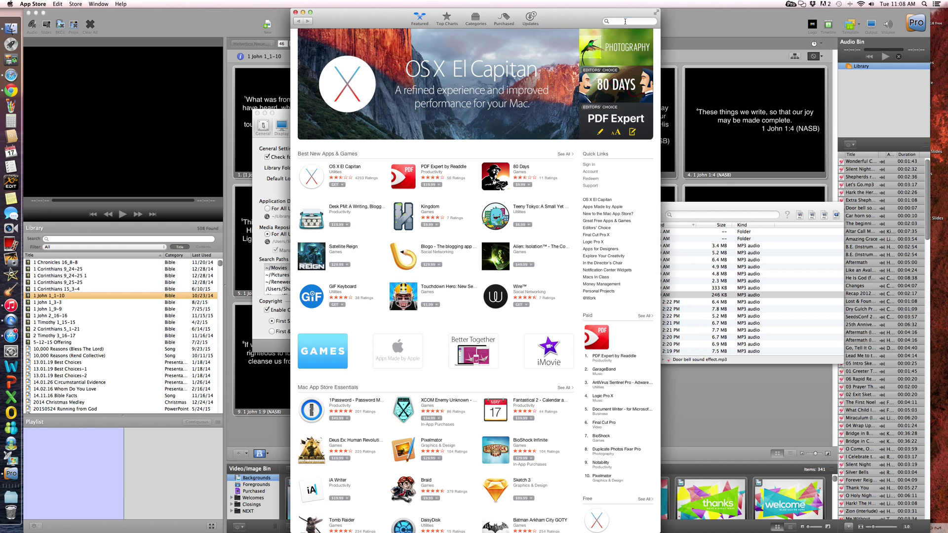
click(624, 22)
text(compressor)
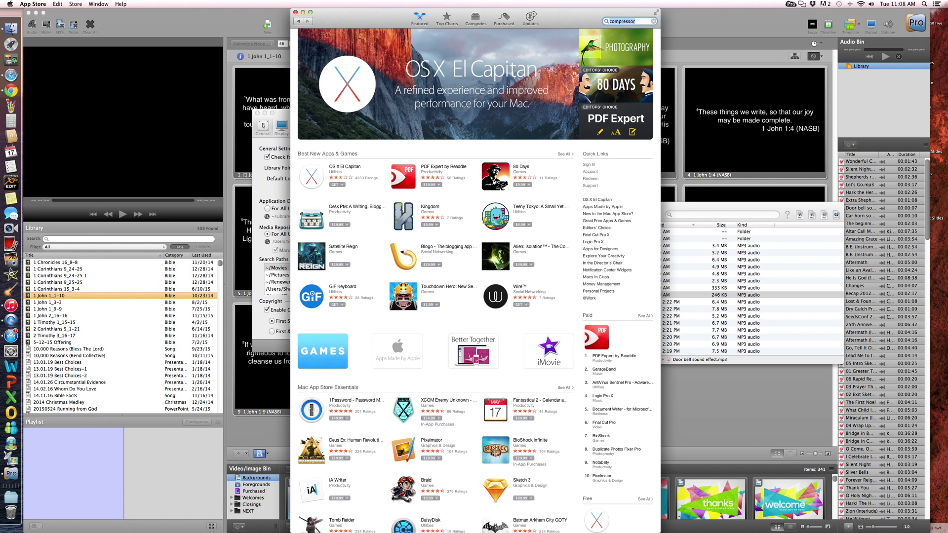
key(Return)
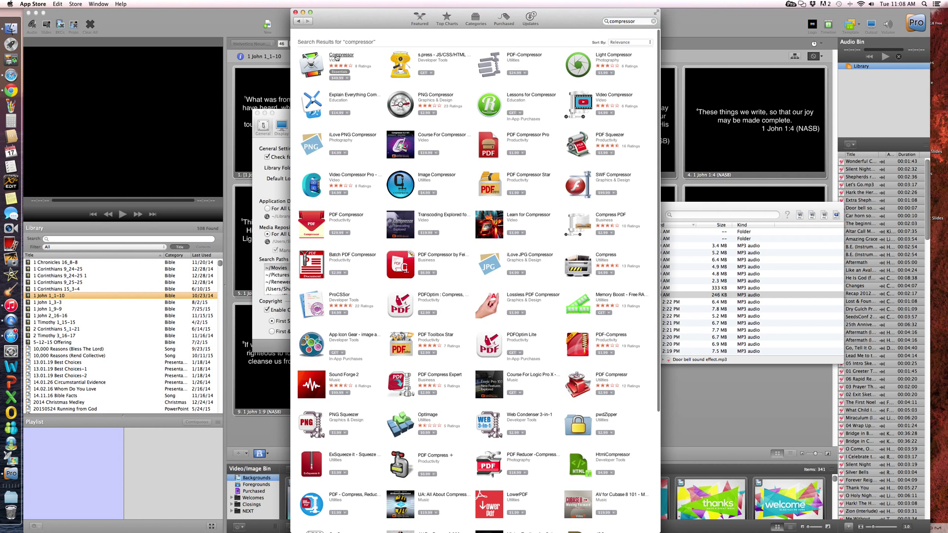
click(336, 55)
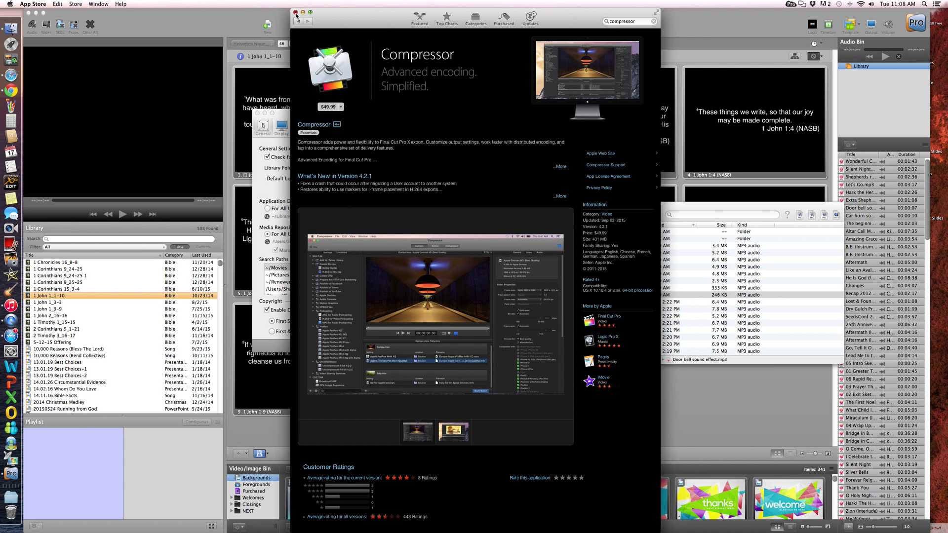
click(296, 12)
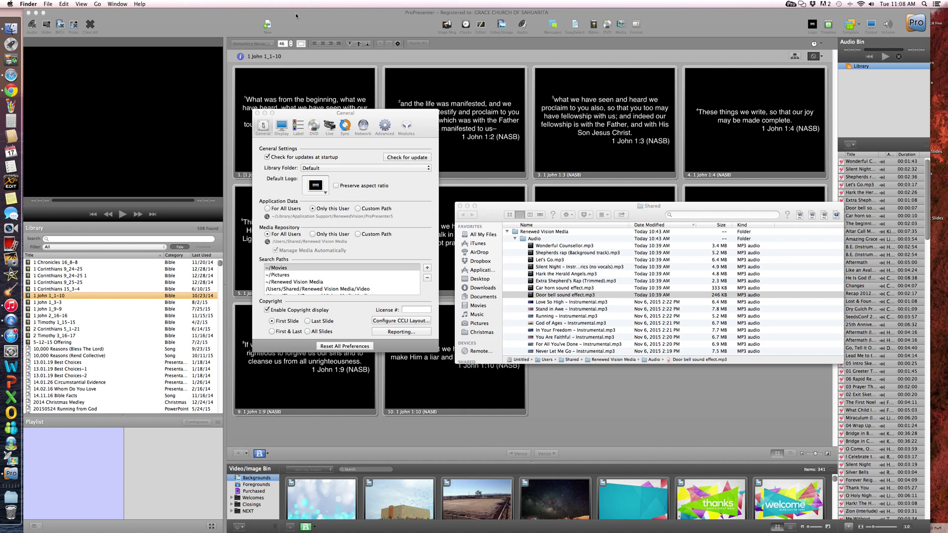
click(204, 19)
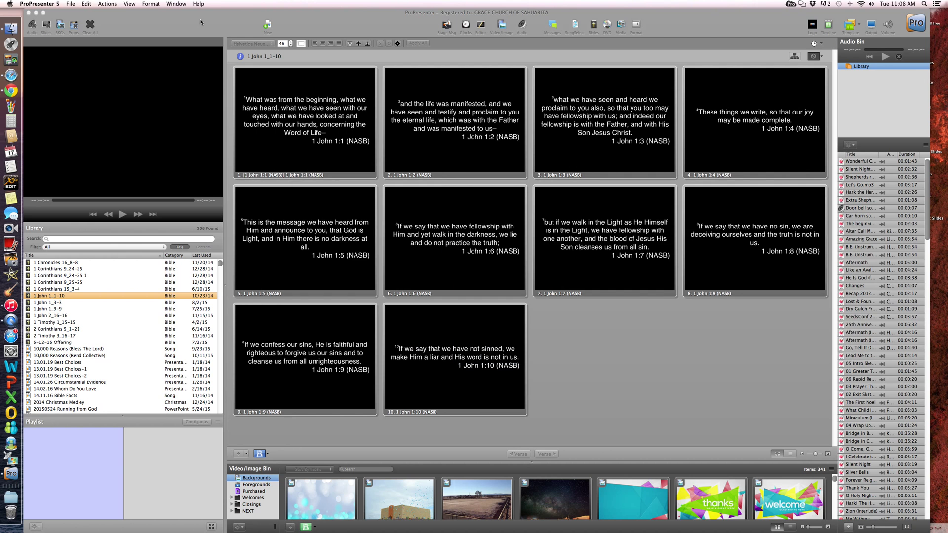
- Bring iTunes to the front and shift its window to the right
click(18, 307)
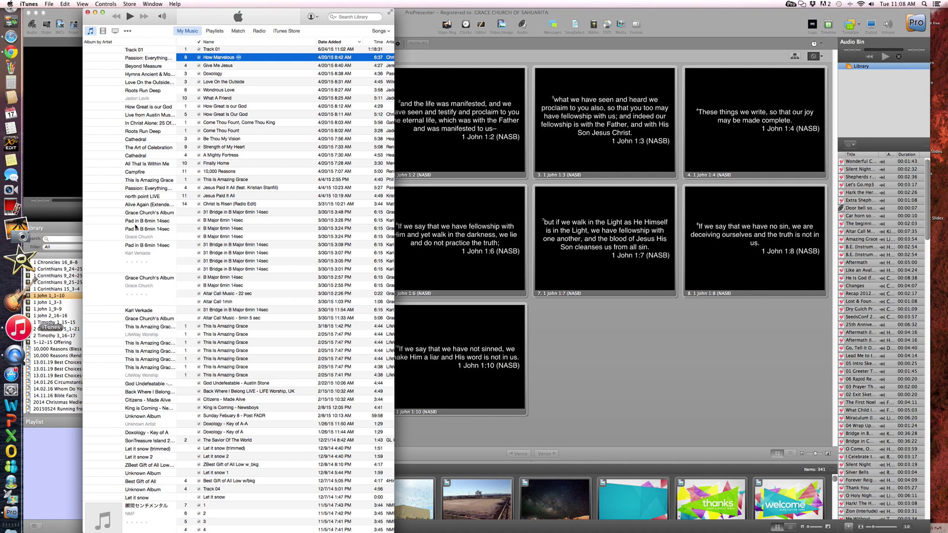
drag(169, 18, 182, 19)
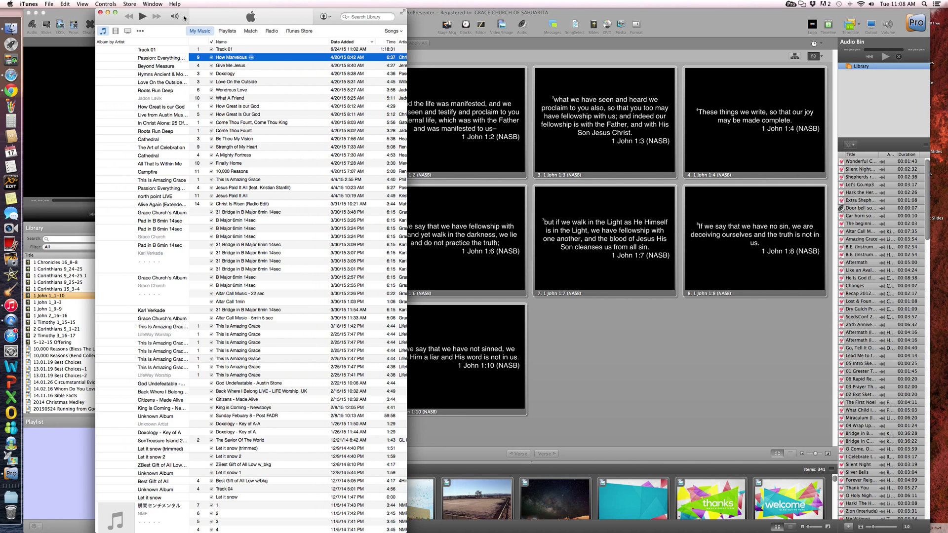
drag(406, 17, 428, 17)
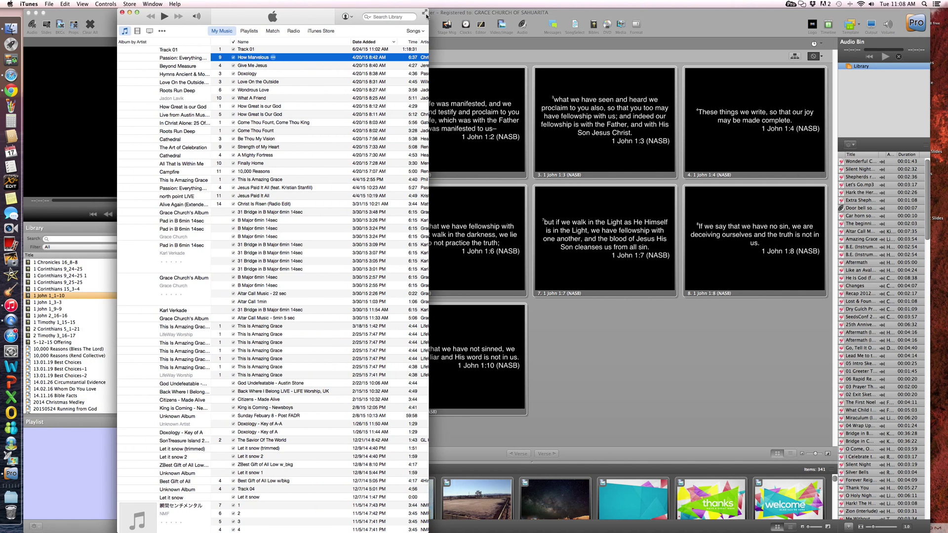
- Set iTunes import settings to the MP3 Encoder, then close the General preferences
click(31, 5)
click(40, 24)
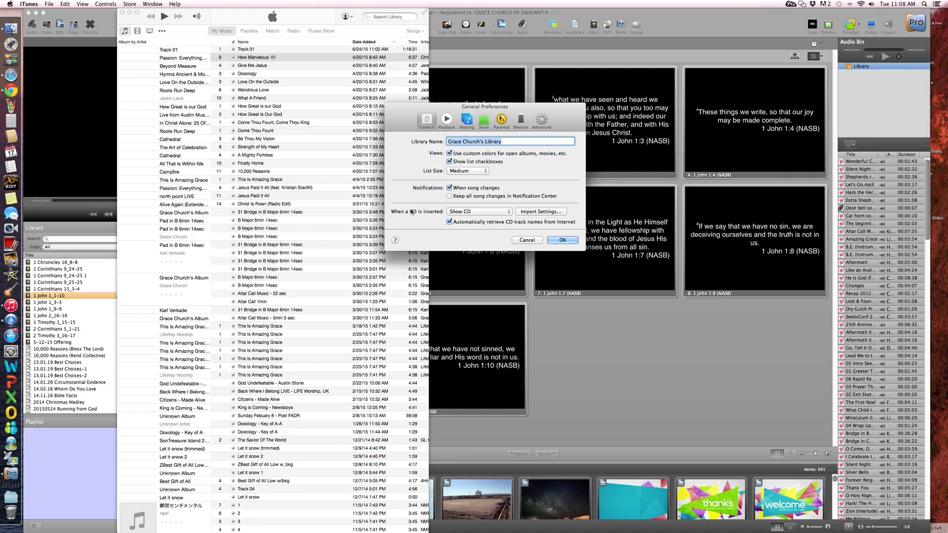
click(539, 211)
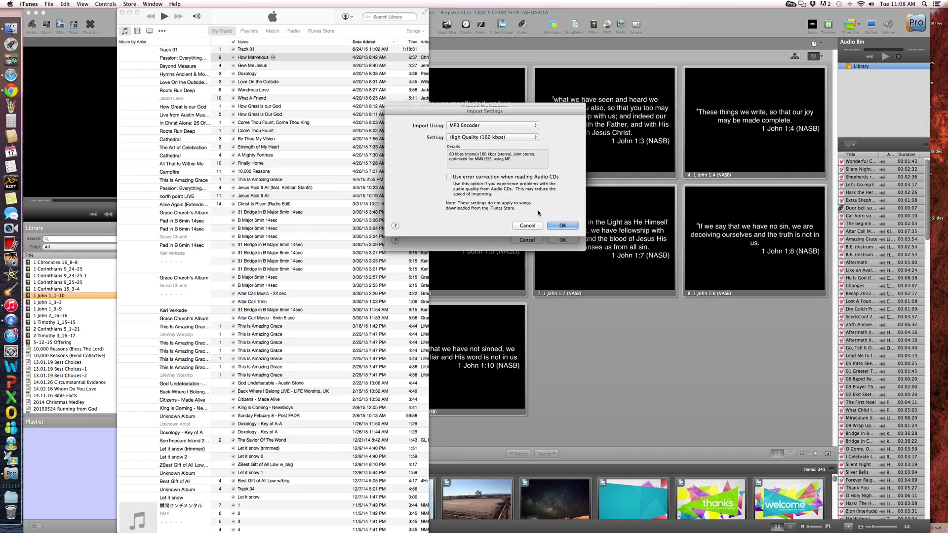
click(527, 126)
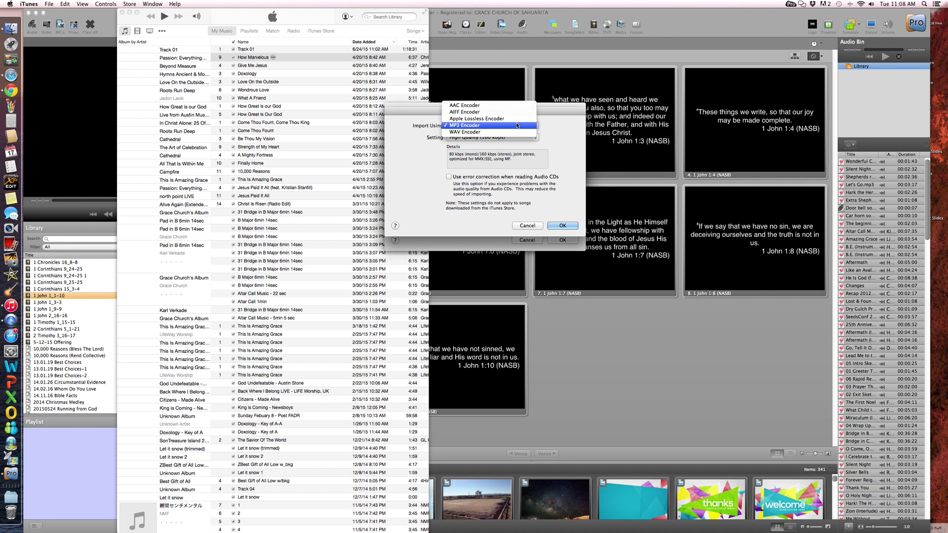
click(517, 127)
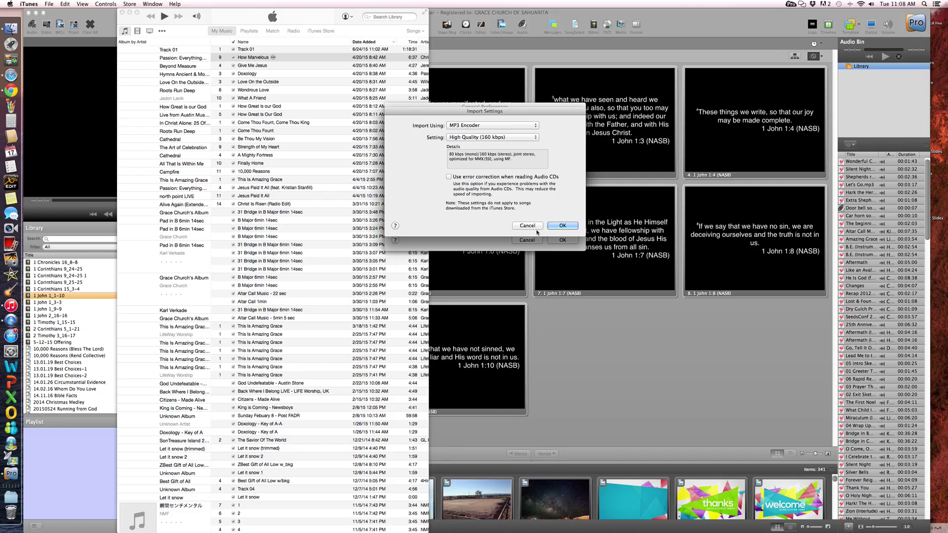
click(562, 226)
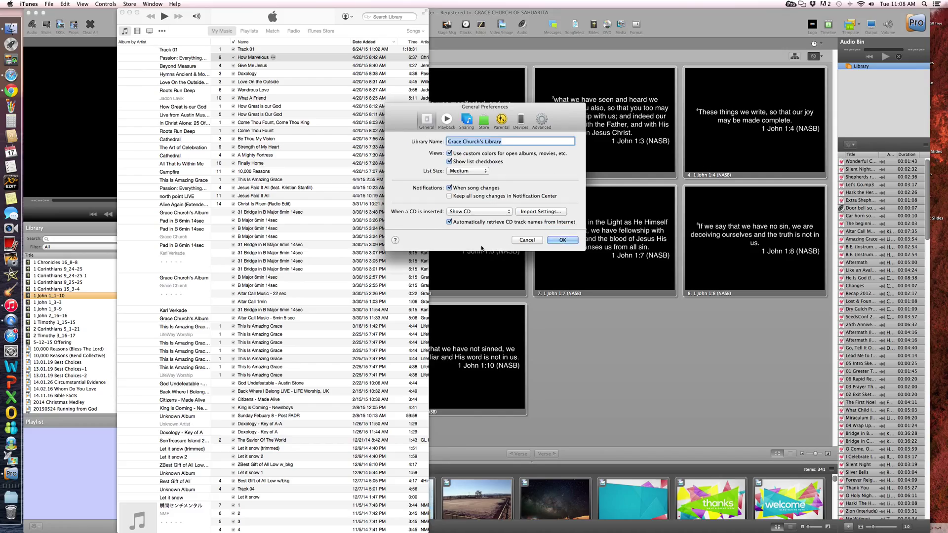
click(532, 241)
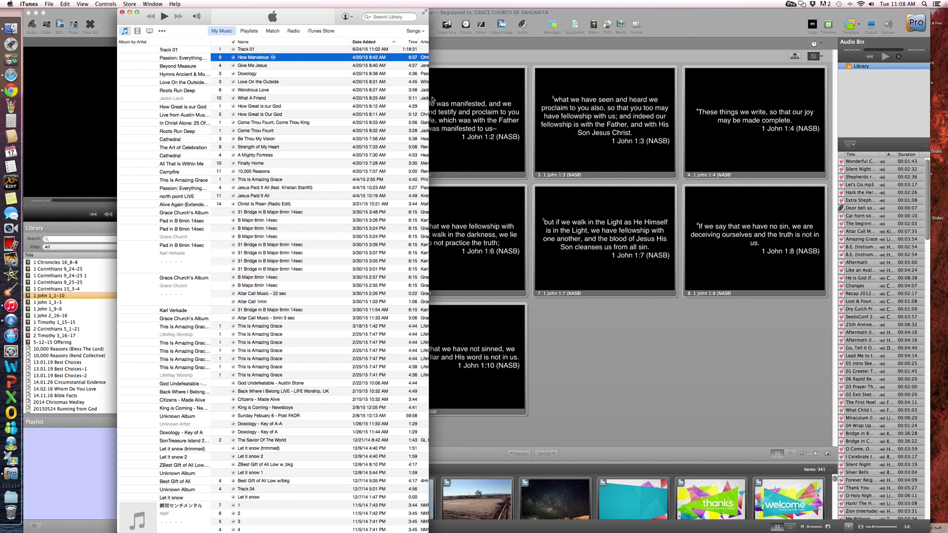
- Create an MP3 version of Wondrous Love, then minimize iTunes to reveal ProPresenter
drag(429, 97, 548, 116)
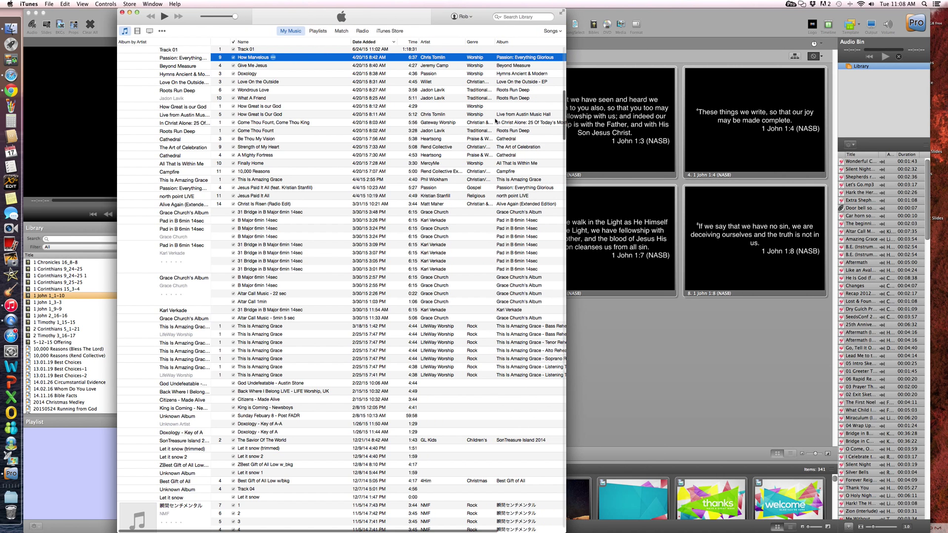
click(257, 90)
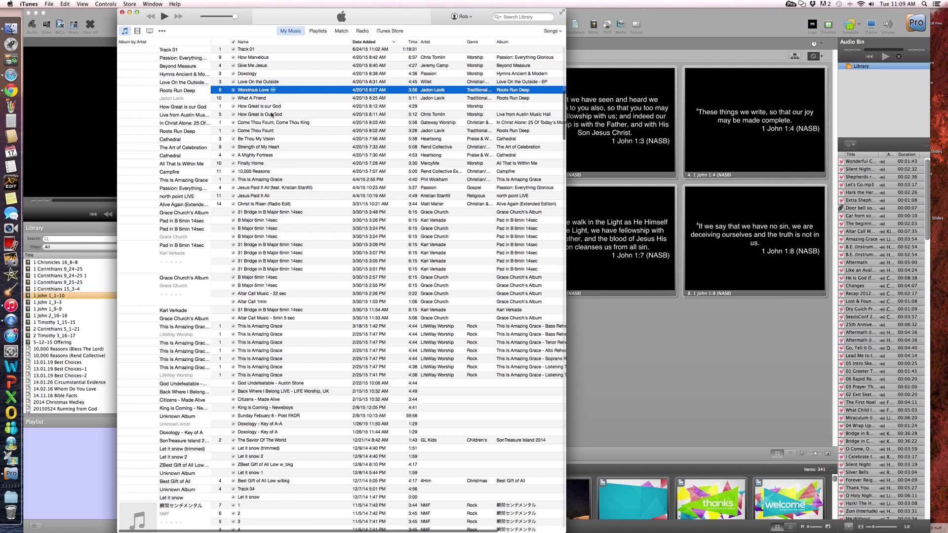
click(50, 5)
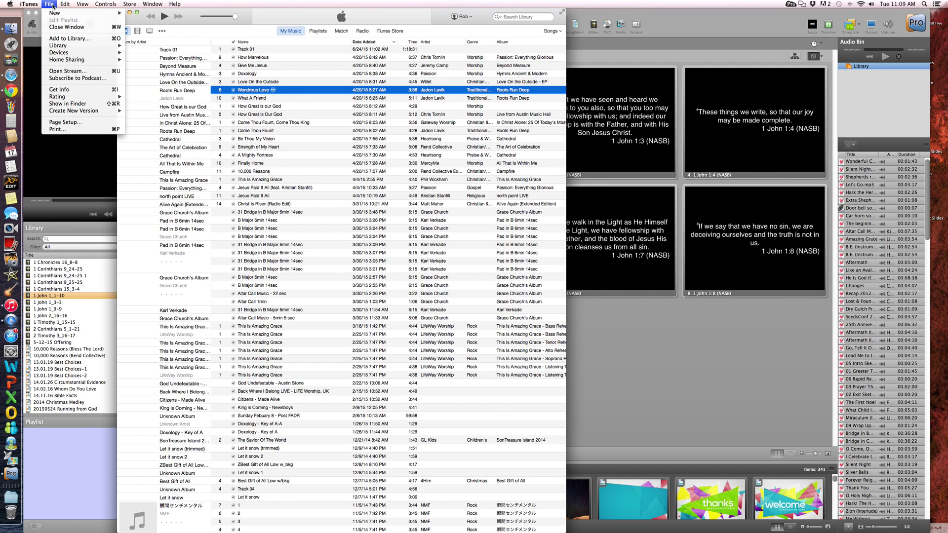
mouse_move(67, 113)
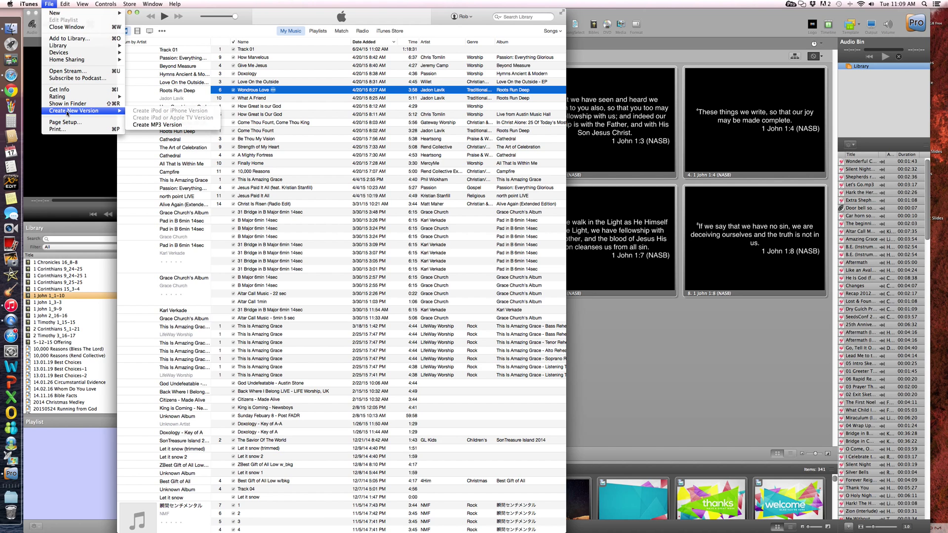
click(158, 125)
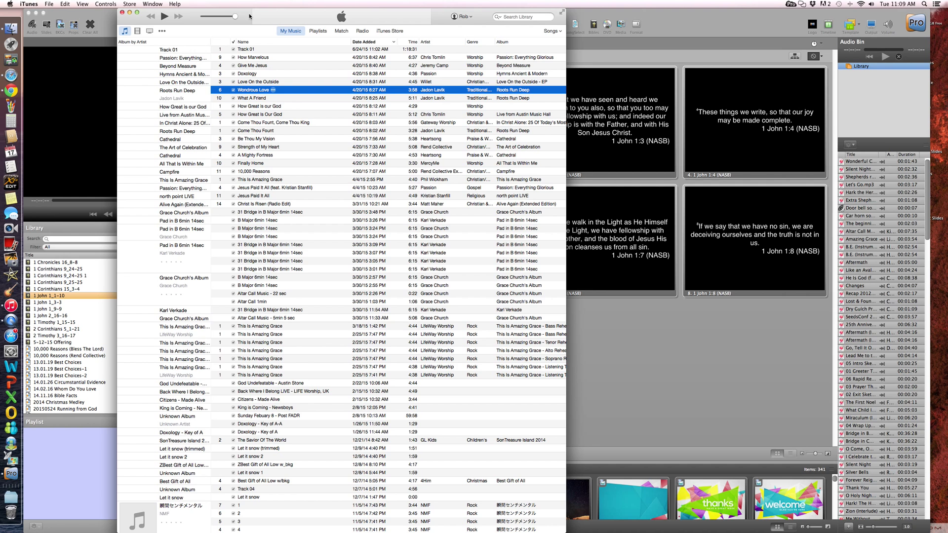
click(129, 14)
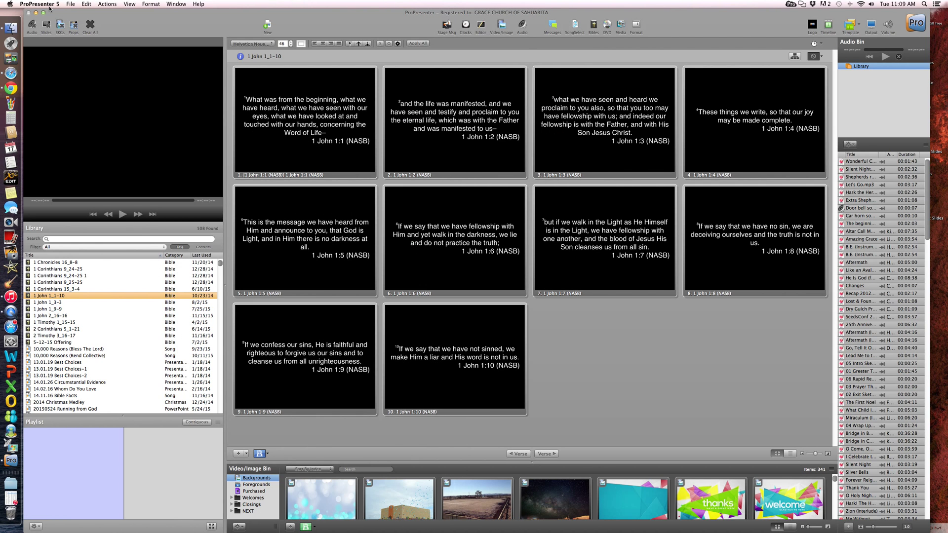
- Reopen ProPresenter's preferences and reveal the media repository folder in Finder
click(50, 5)
click(42, 50)
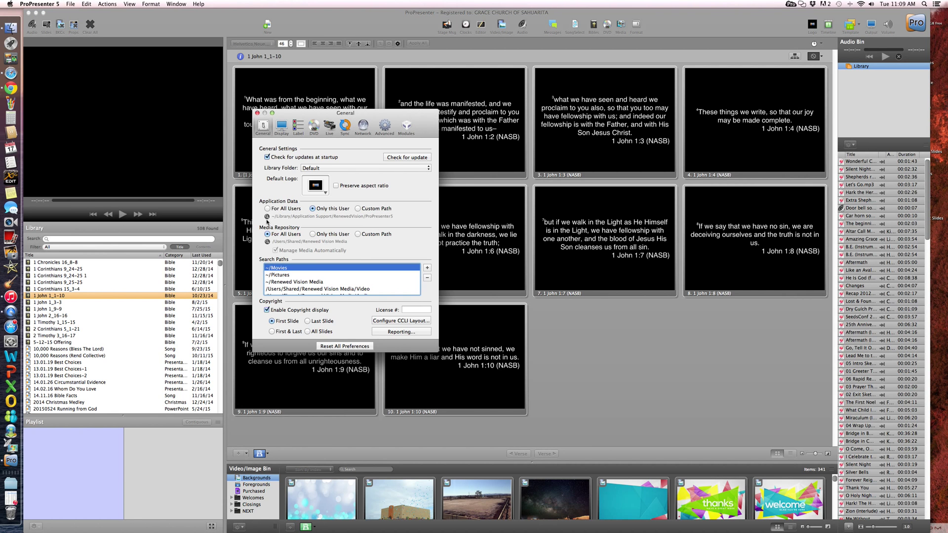
click(267, 242)
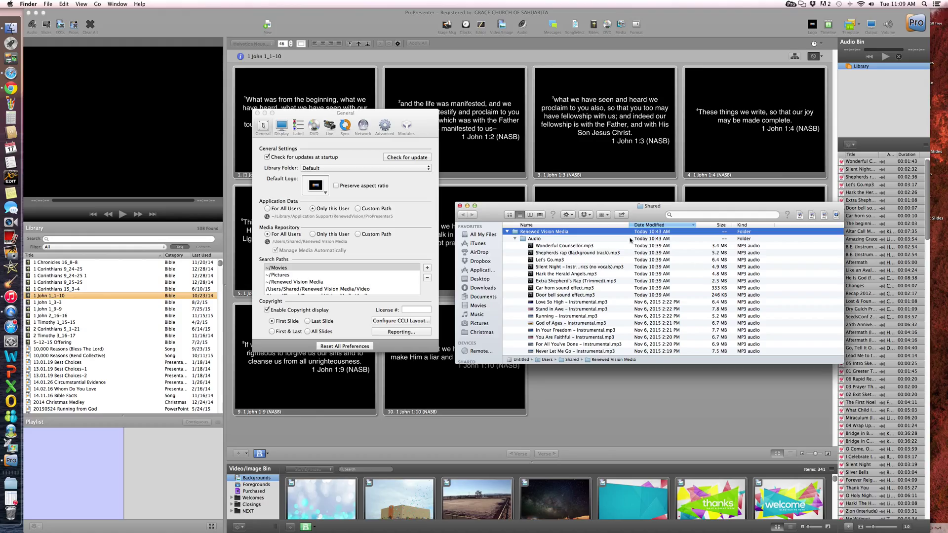
- Select Wonderful Counsellor.mp3, then close the Shared folder window, returning to the preferences
click(644, 247)
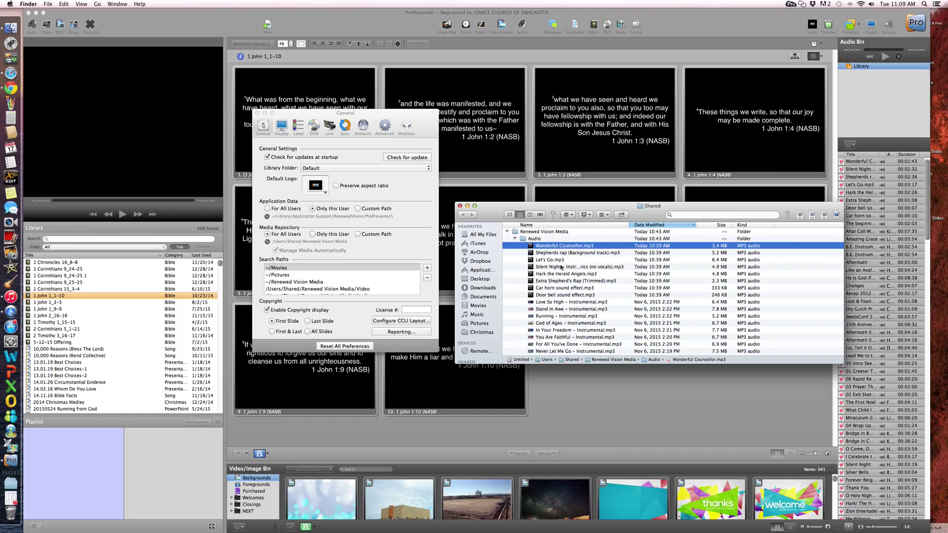
click(460, 206)
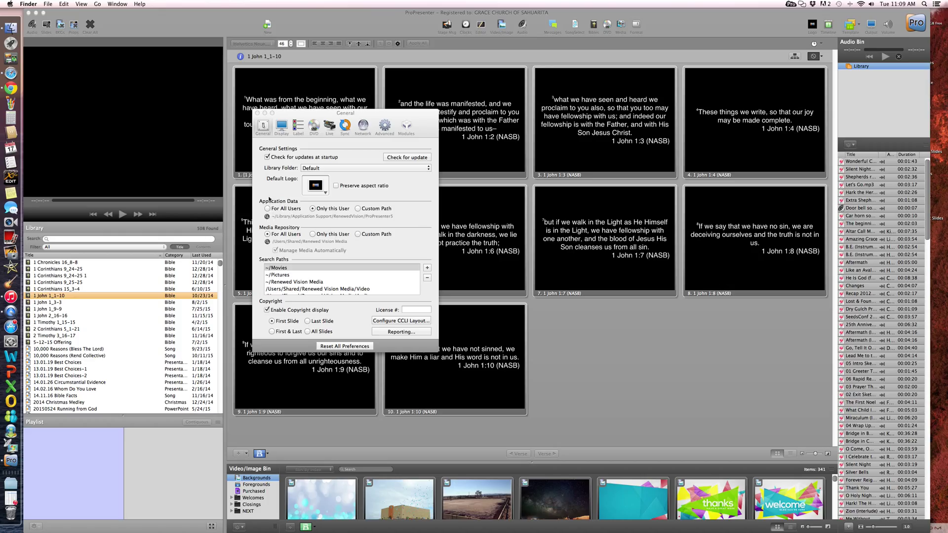
click(287, 114)
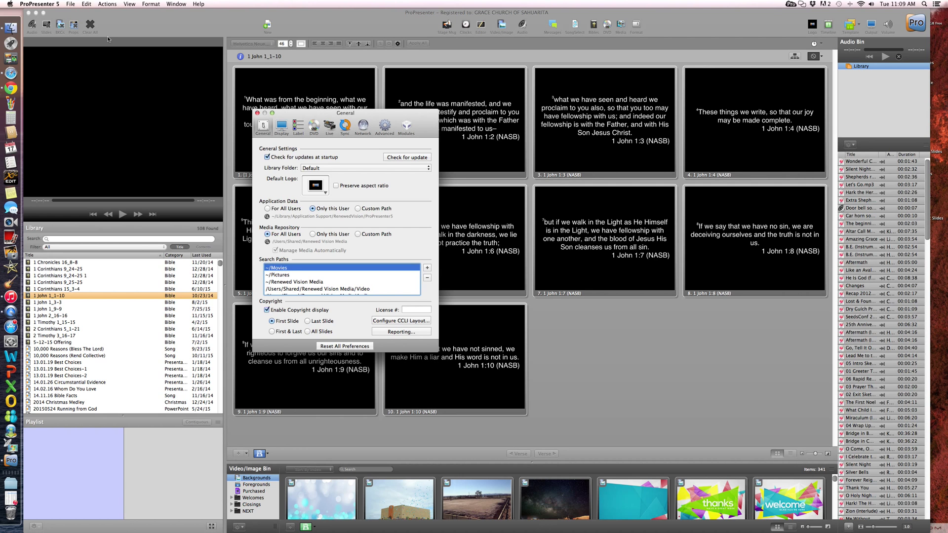
- Reveal ProPresenter's application data folder, select audio.pro5pl, then close the RenewedVision window
click(40, 4)
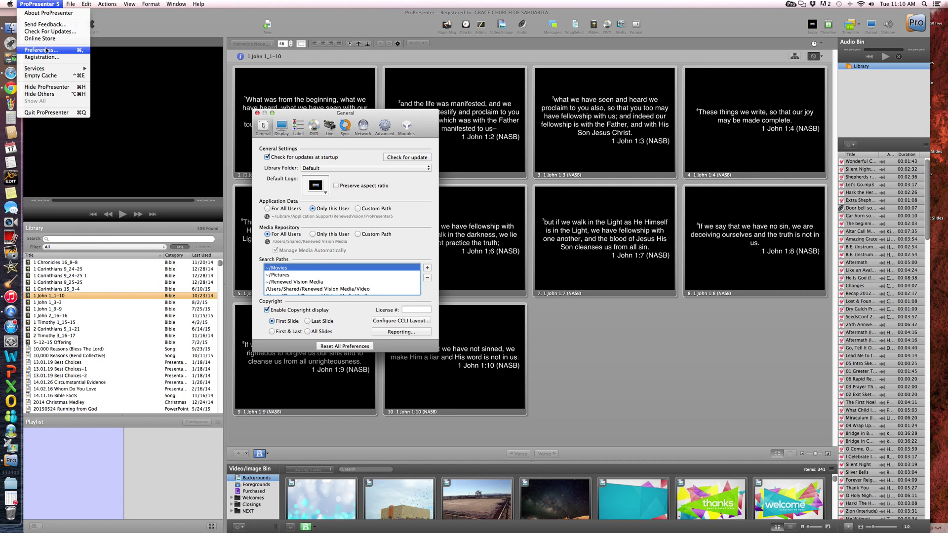
click(47, 49)
mouse_move(318, 118)
mouse_down()
mouse_move(338, 106)
mouse_move(329, 107)
mouse_up()
click(278, 207)
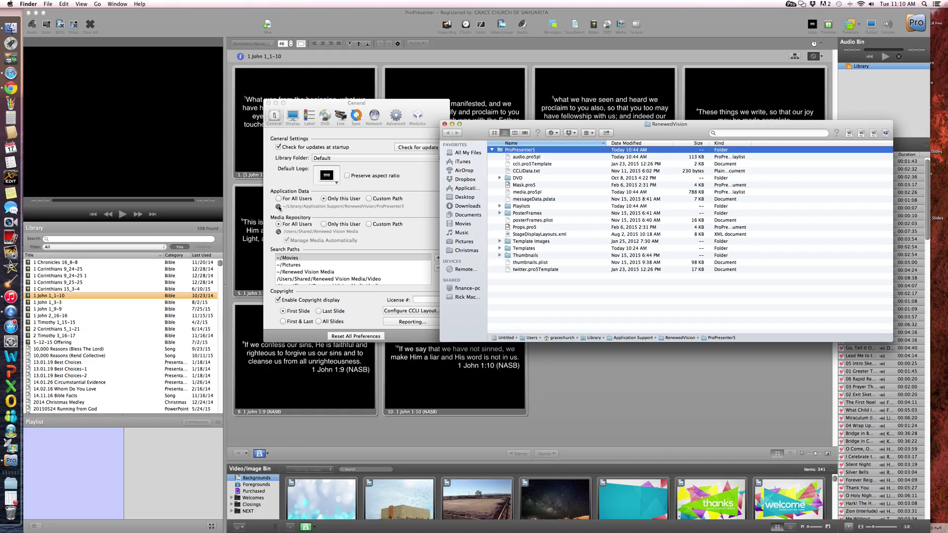
click(525, 157)
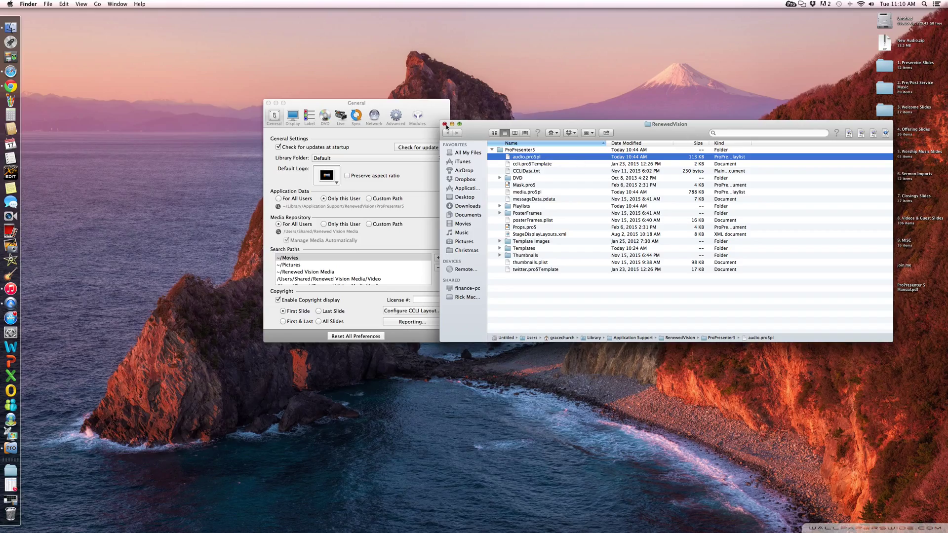
click(445, 124)
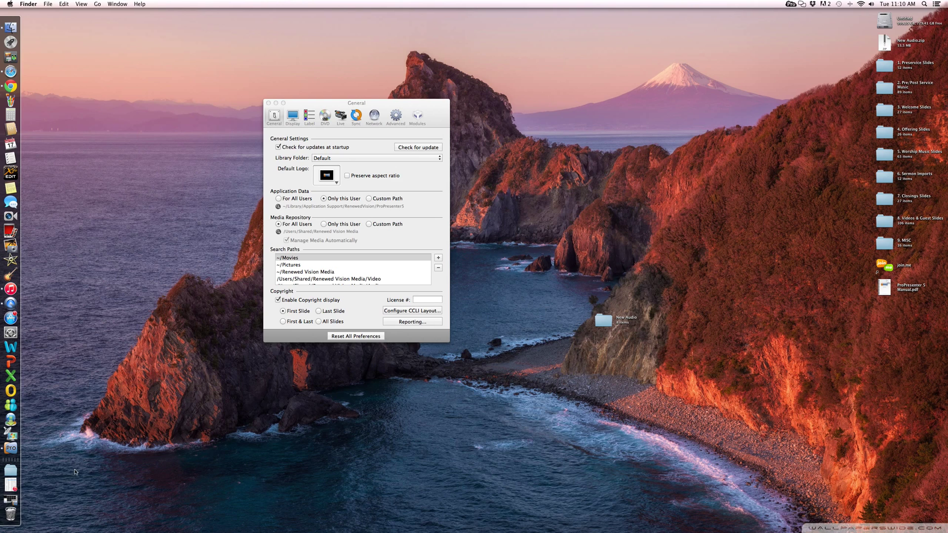
- Reveal the application data folder again, inspect audio.pro5pl's file actions, then close the window
click(17, 503)
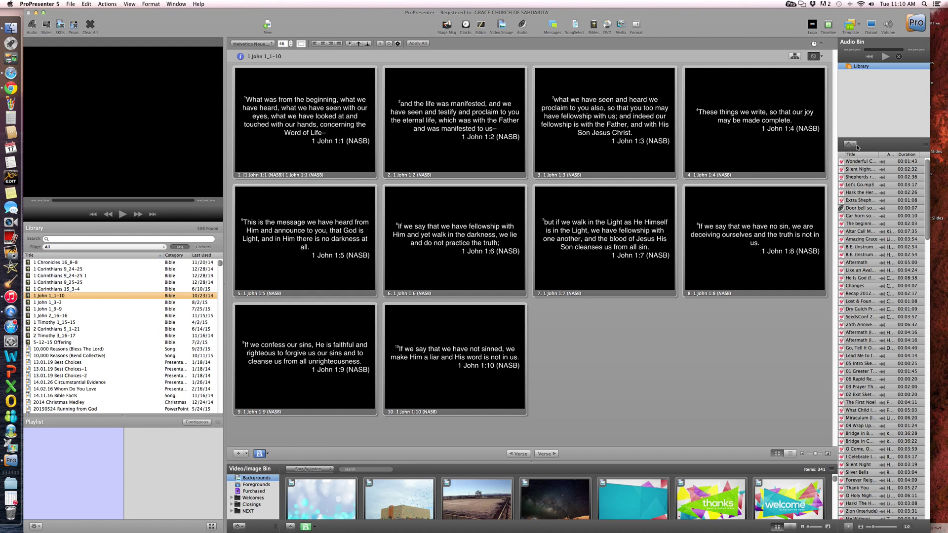
click(37, 12)
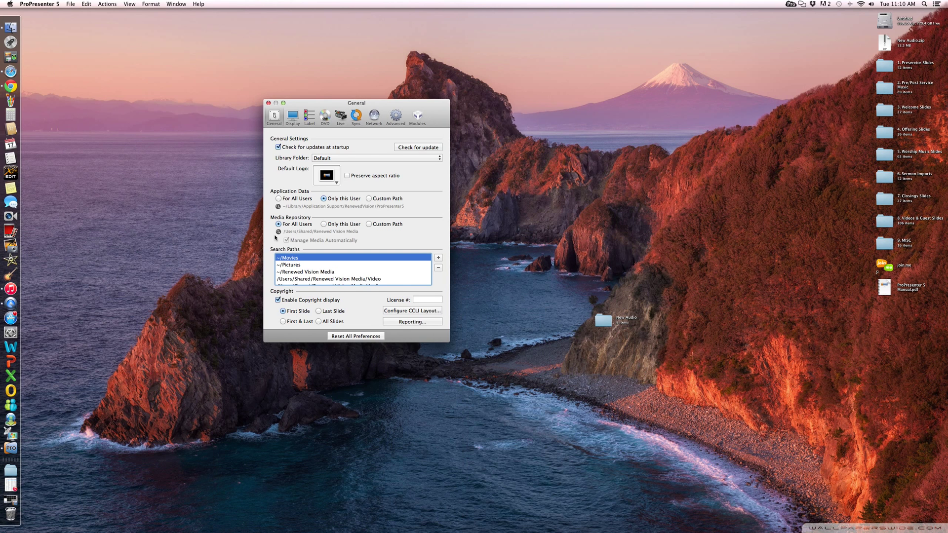
click(278, 206)
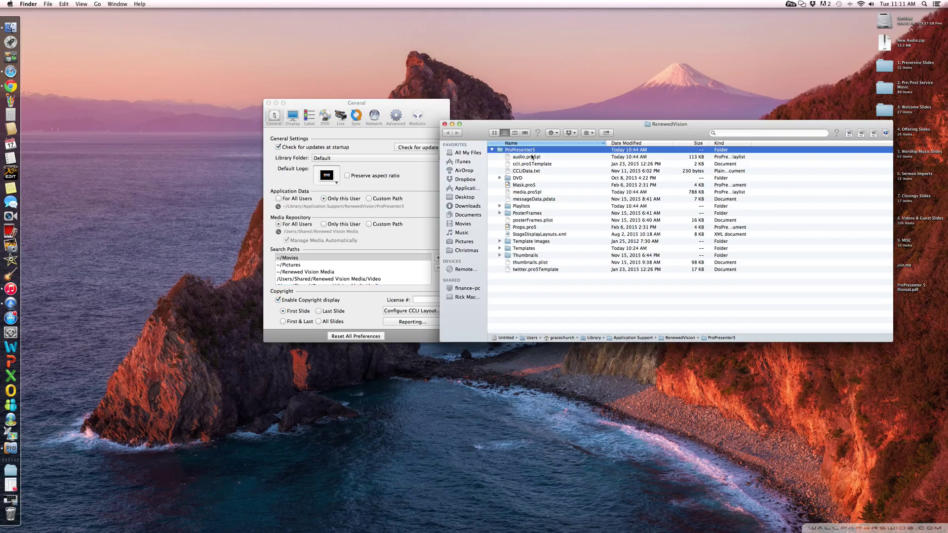
click(530, 158)
right_click(530, 158)
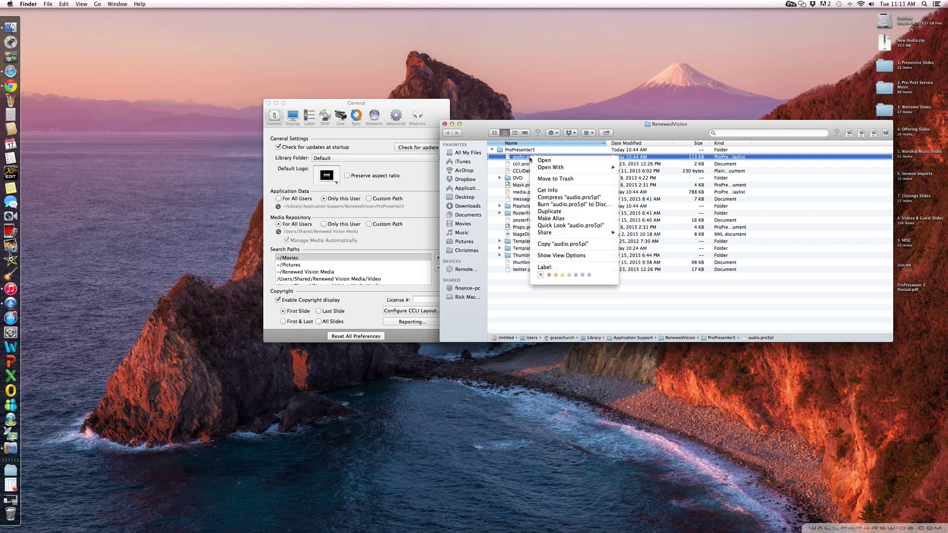
click(522, 58)
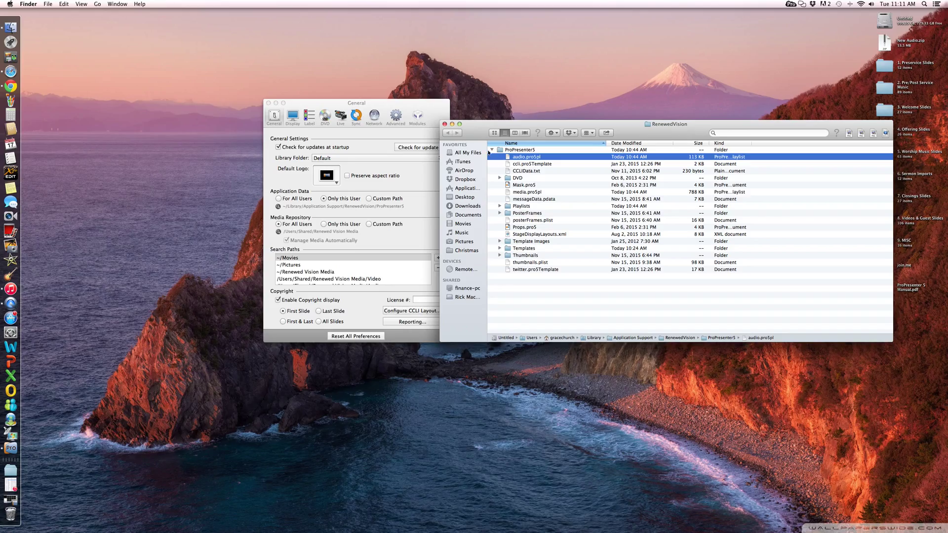
click(445, 124)
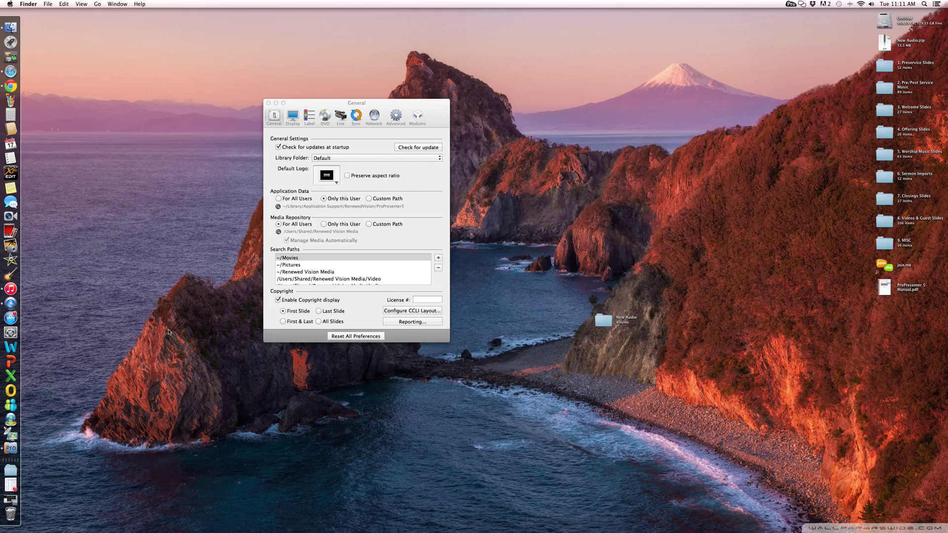
- Restore the minimized main ProPresenter window from the Dock
click(28, 503)
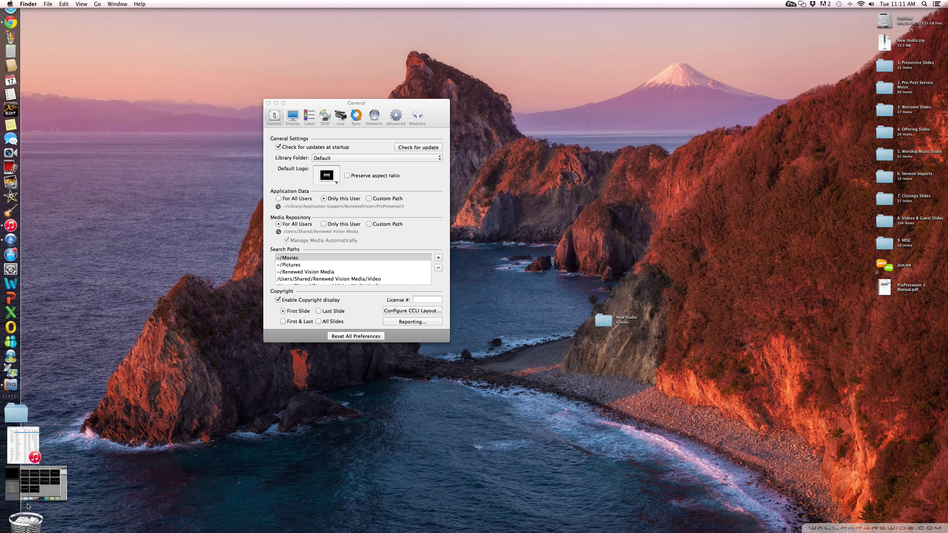